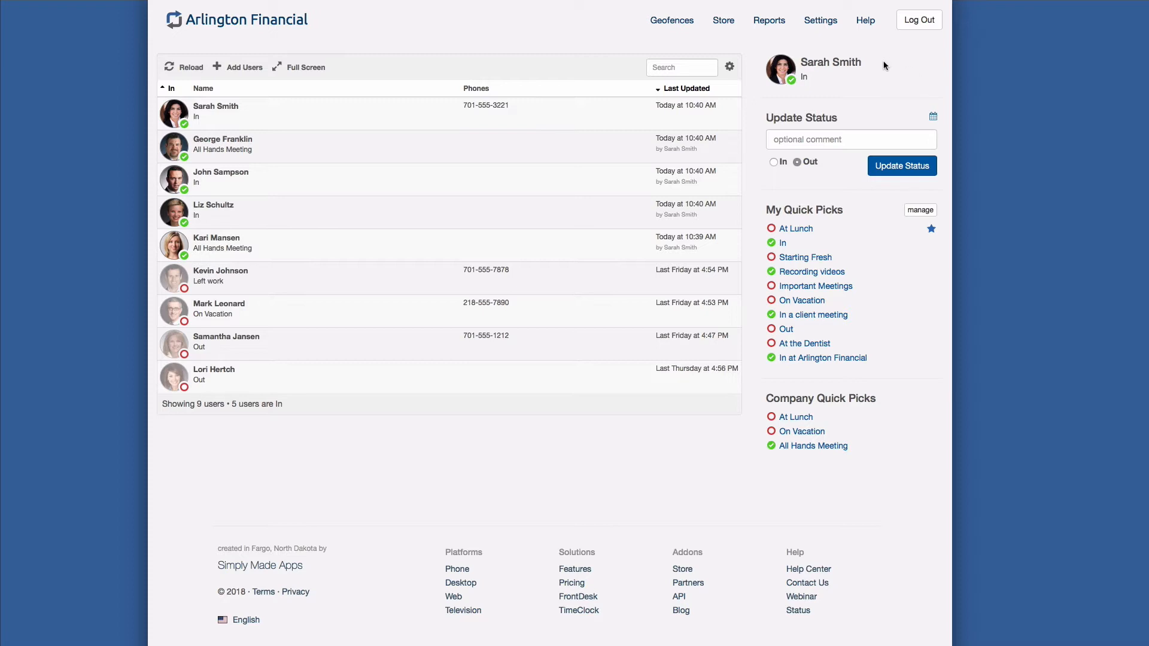
# Open the company's group settings and add a group named Managers.
pyautogui.click(822, 22)
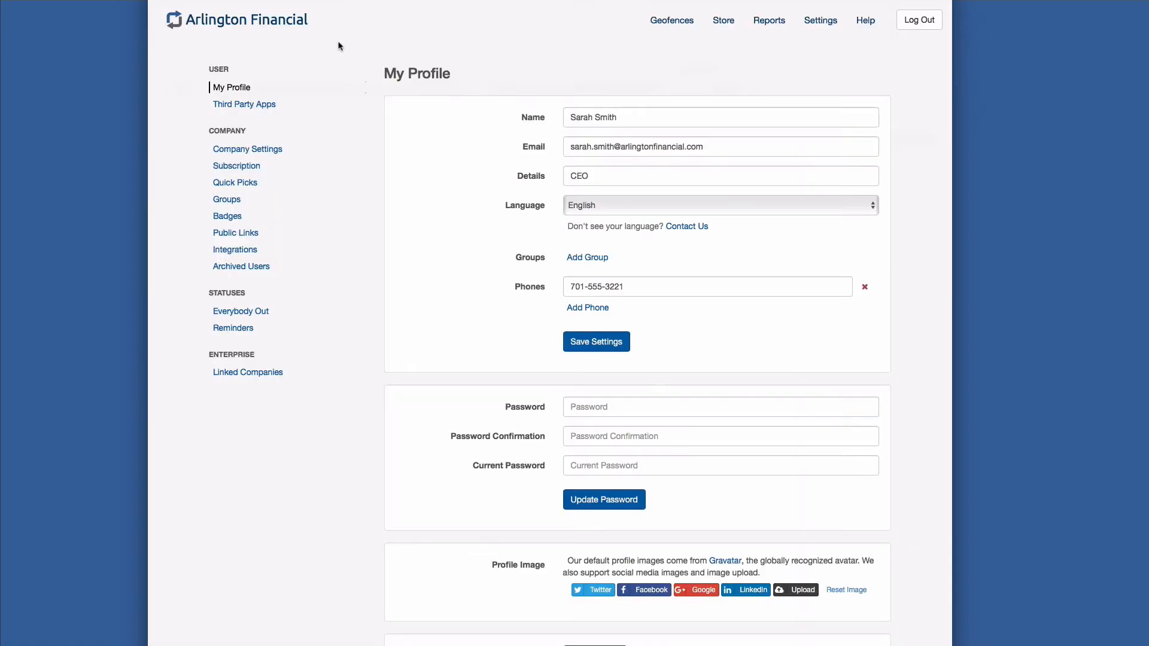
pyautogui.click(242, 201)
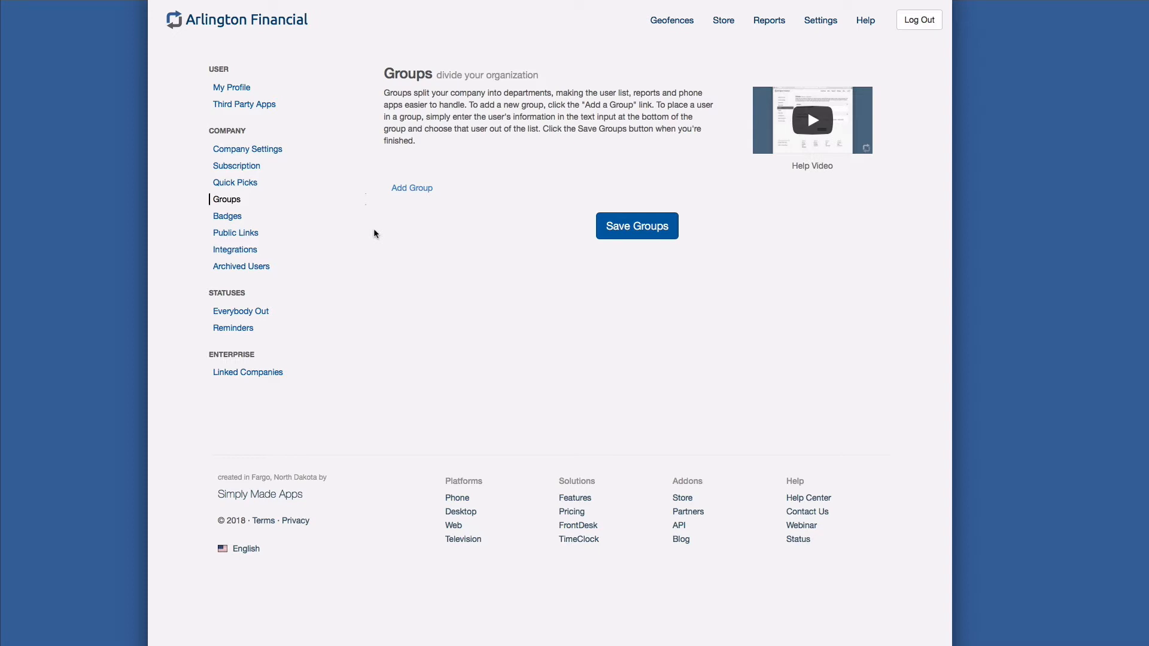
pyautogui.click(412, 189)
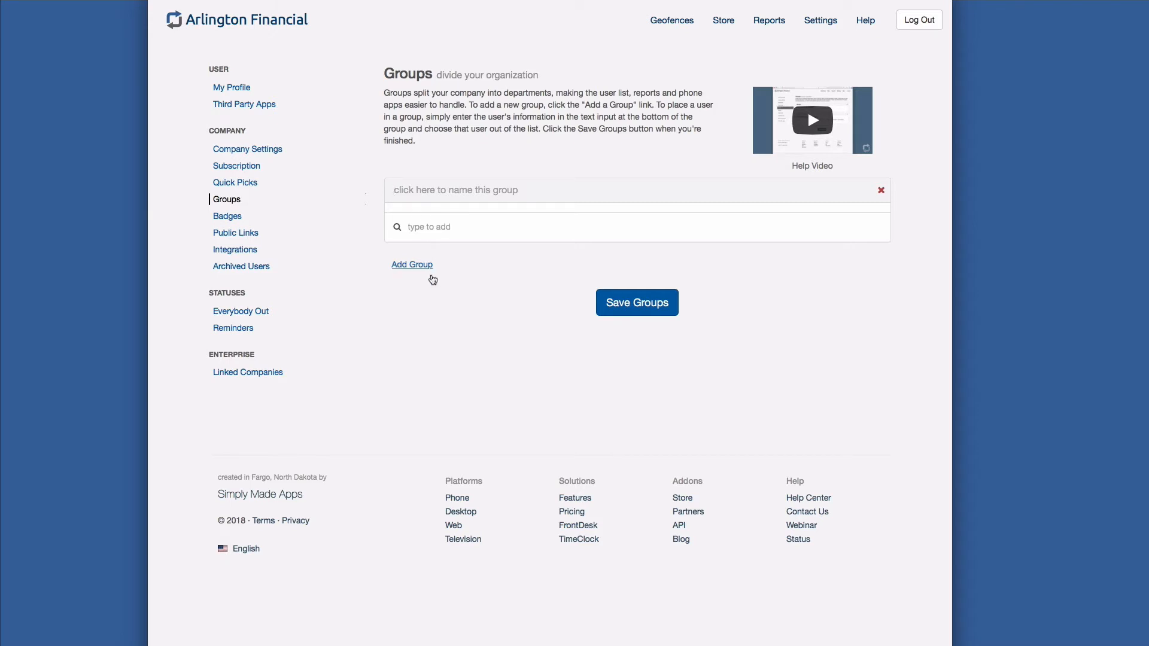
pyautogui.write('Managers')
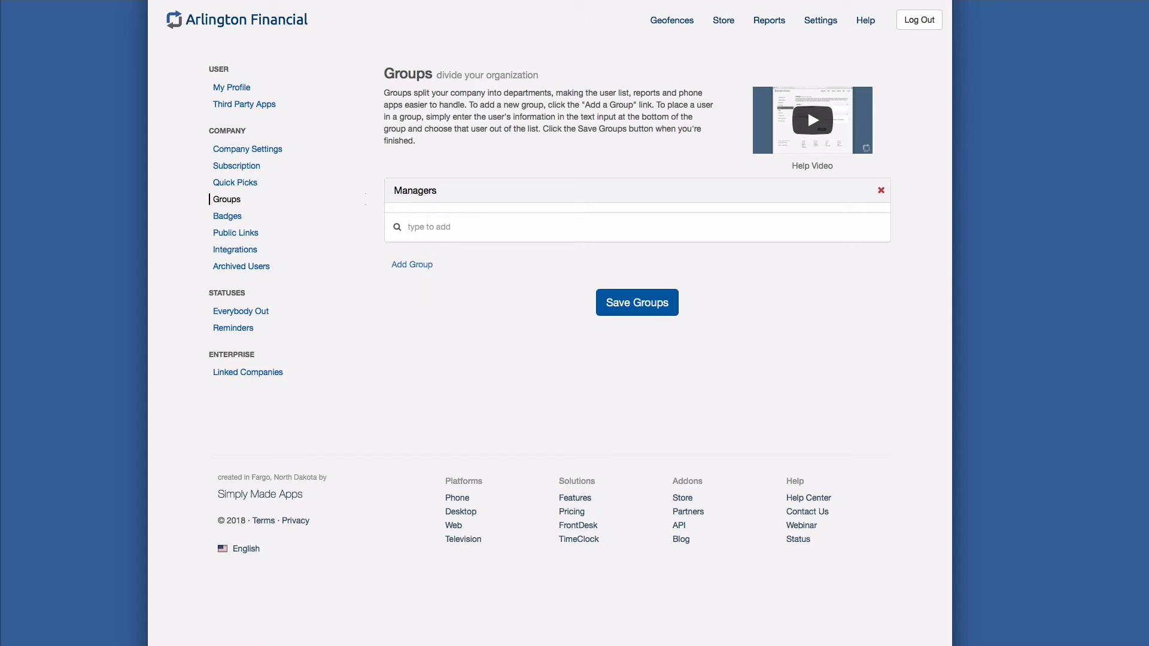
# Search for "sa" in the Managers group and add the second matching employee.
pyautogui.write('s')
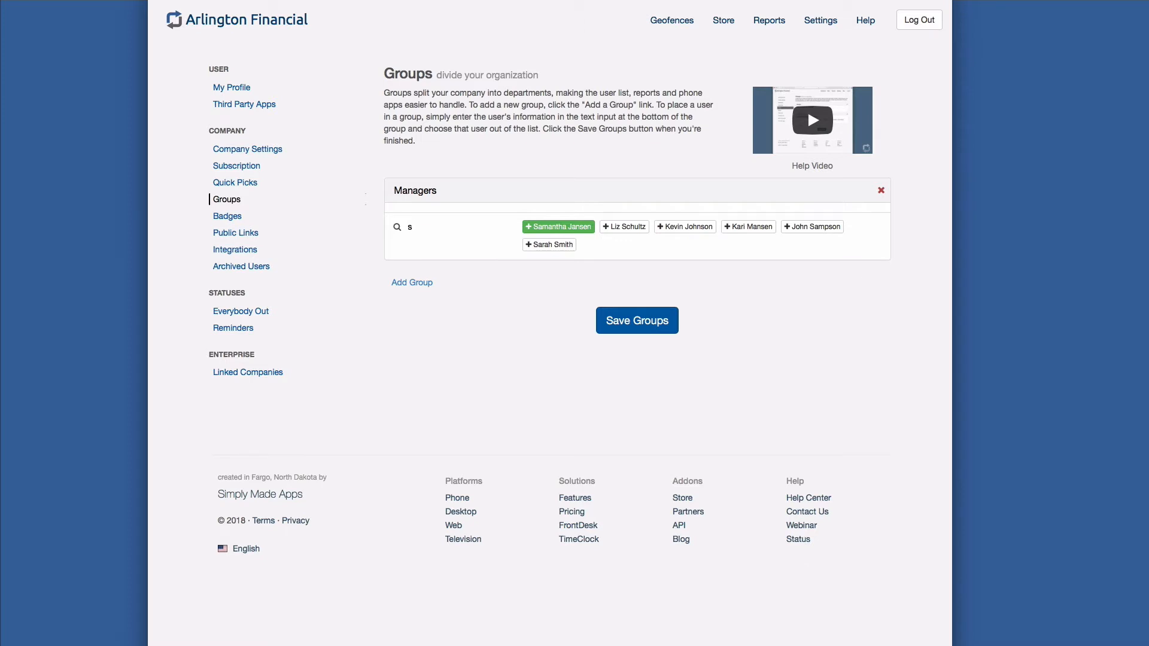
pyautogui.write('a')
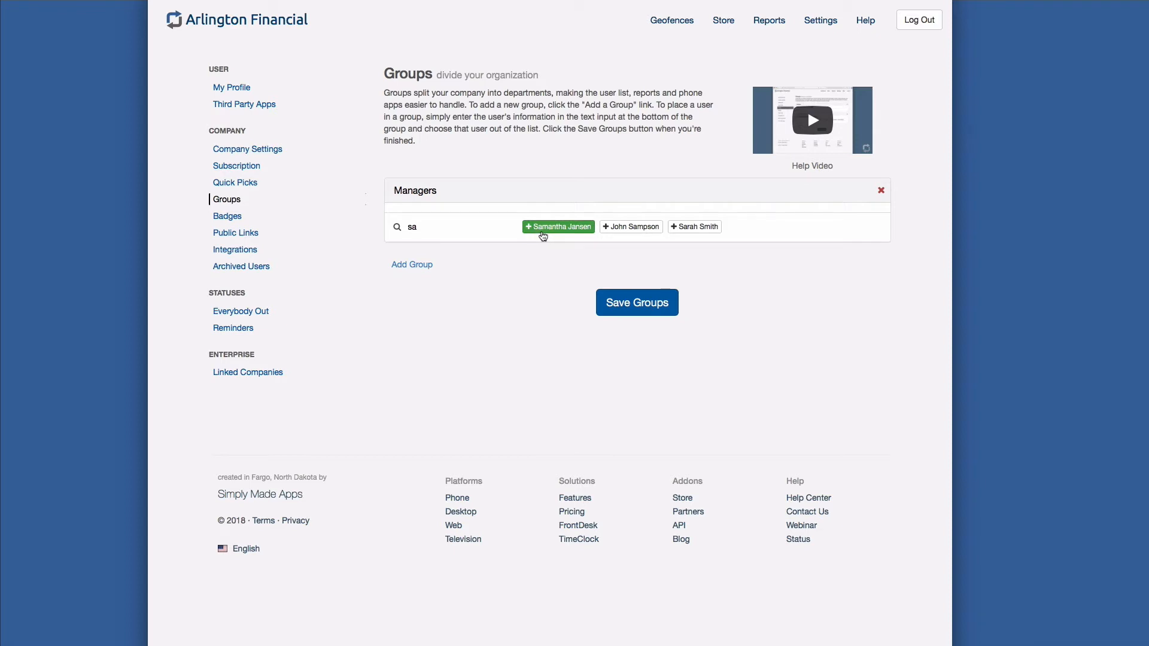
pyautogui.click(622, 227)
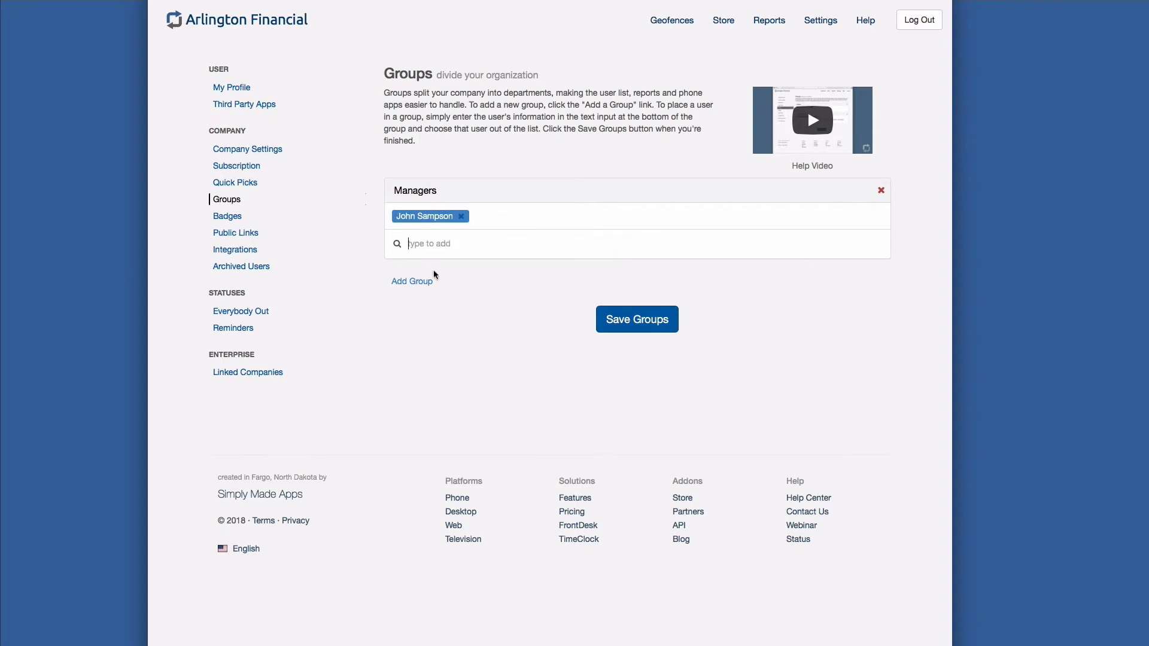
# Search for "s" in the Managers group and add the fourth matching employee.
pyautogui.write('s')
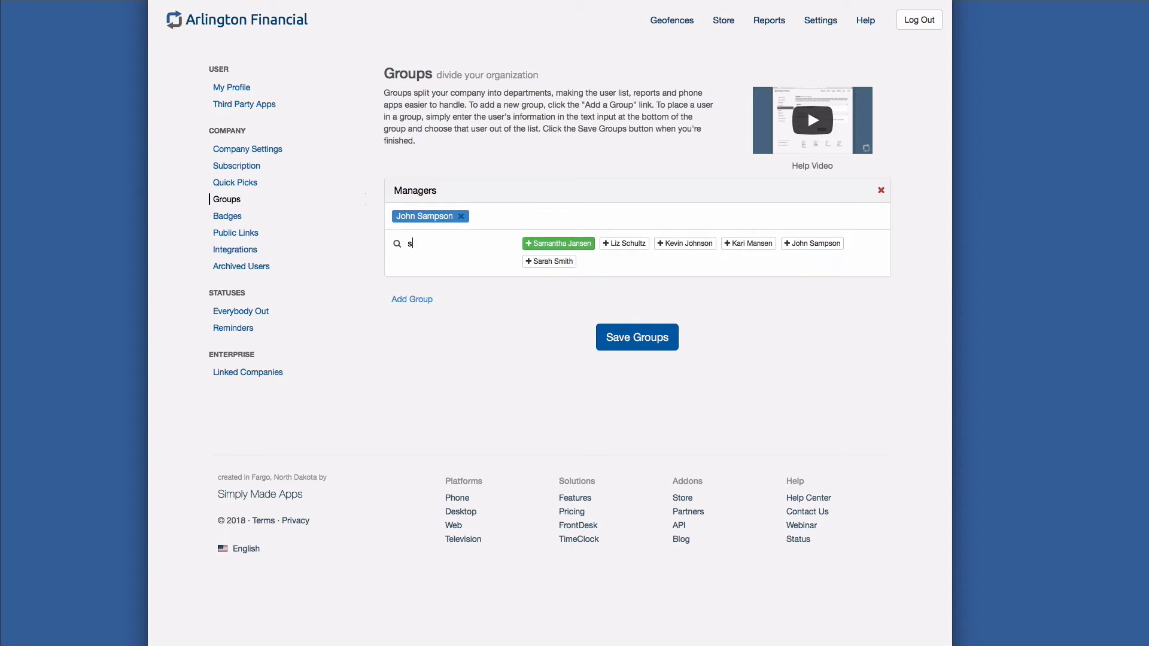
pyautogui.press('Right')
pyautogui.press('Right')
pyautogui.press('Right')
pyautogui.press('Left')
pyautogui.press('Left')
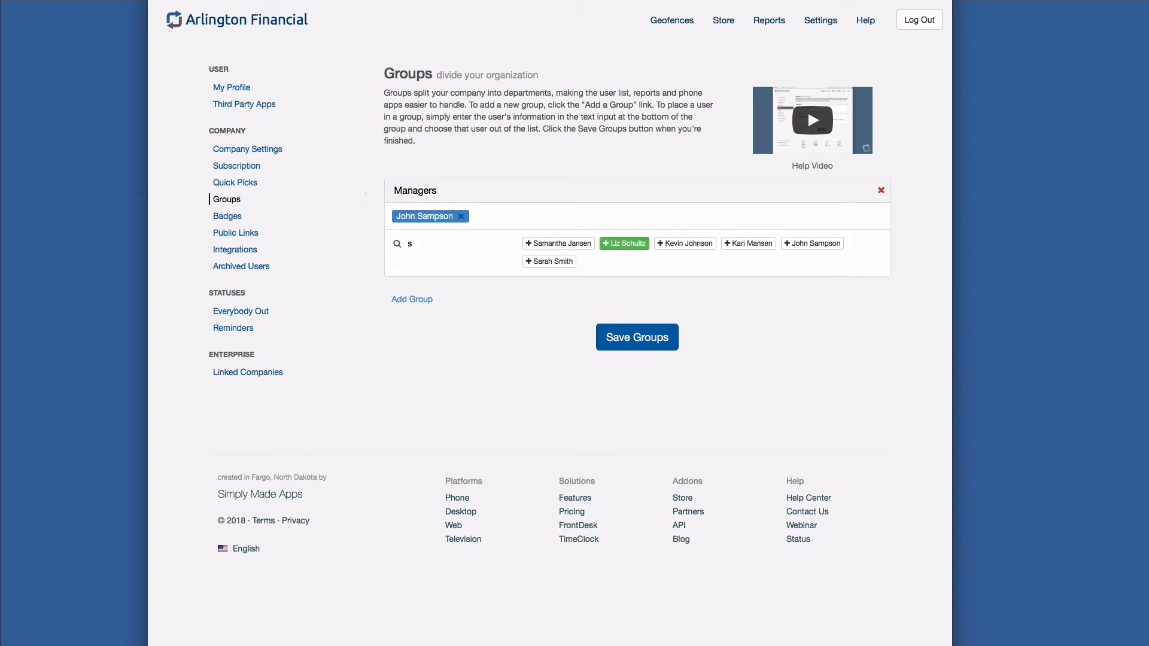
pyautogui.press('Left')
pyautogui.press('Right')
pyautogui.press('Right')
pyautogui.press('Right')
pyautogui.press('Right')
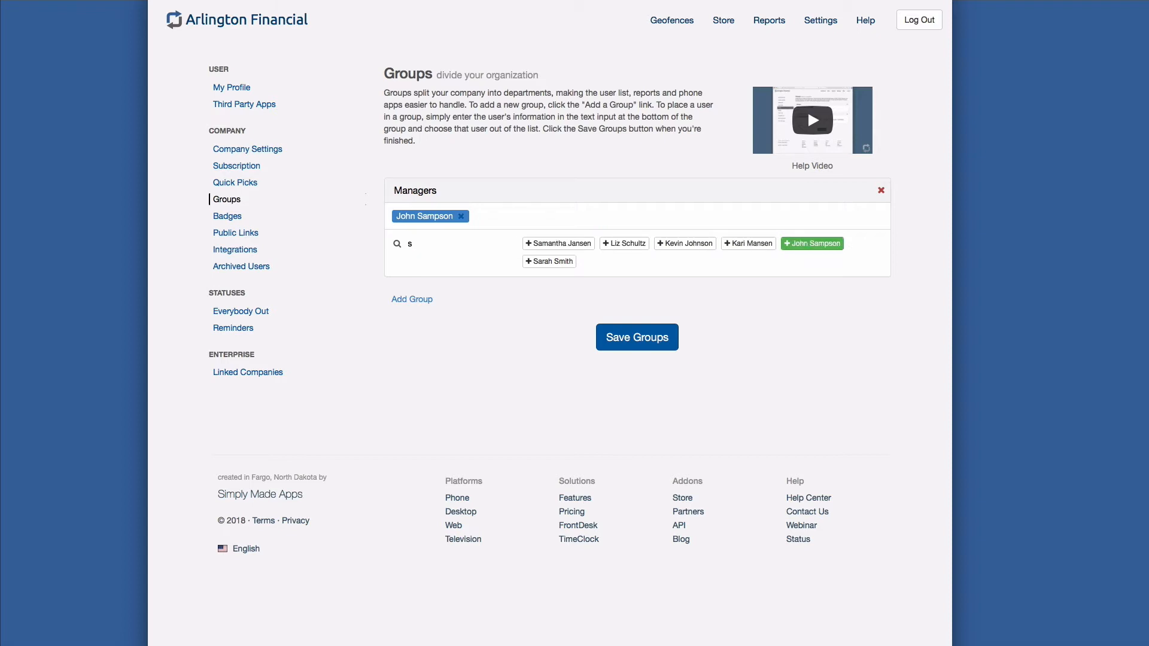
pyautogui.press('Left')
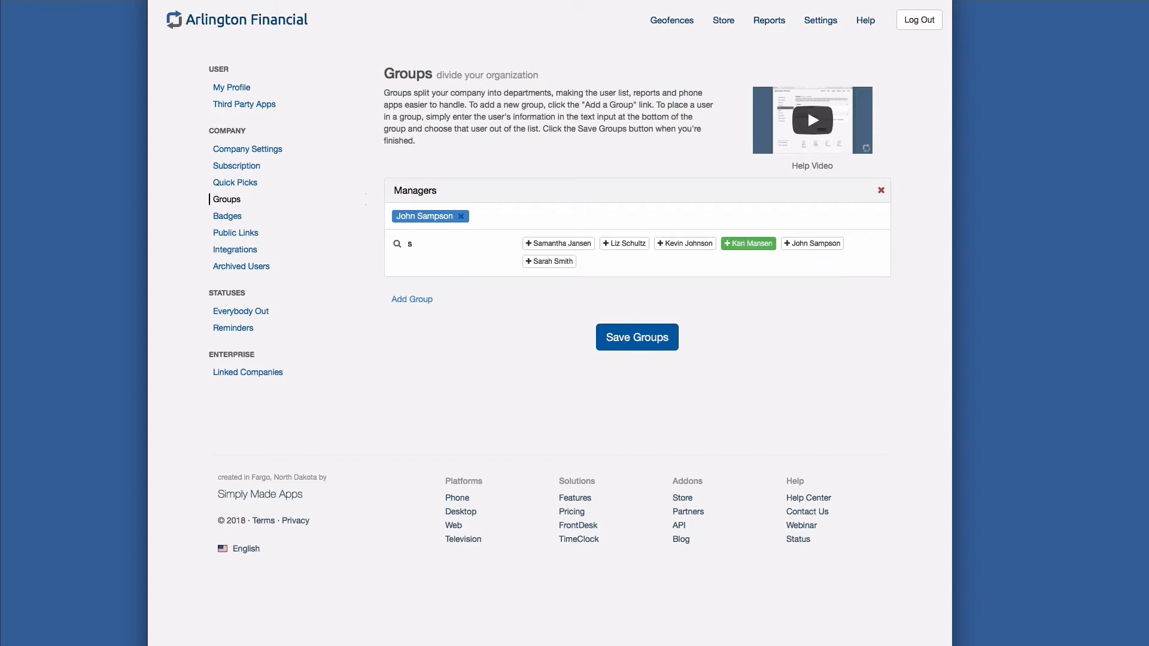
pyautogui.press('Return')
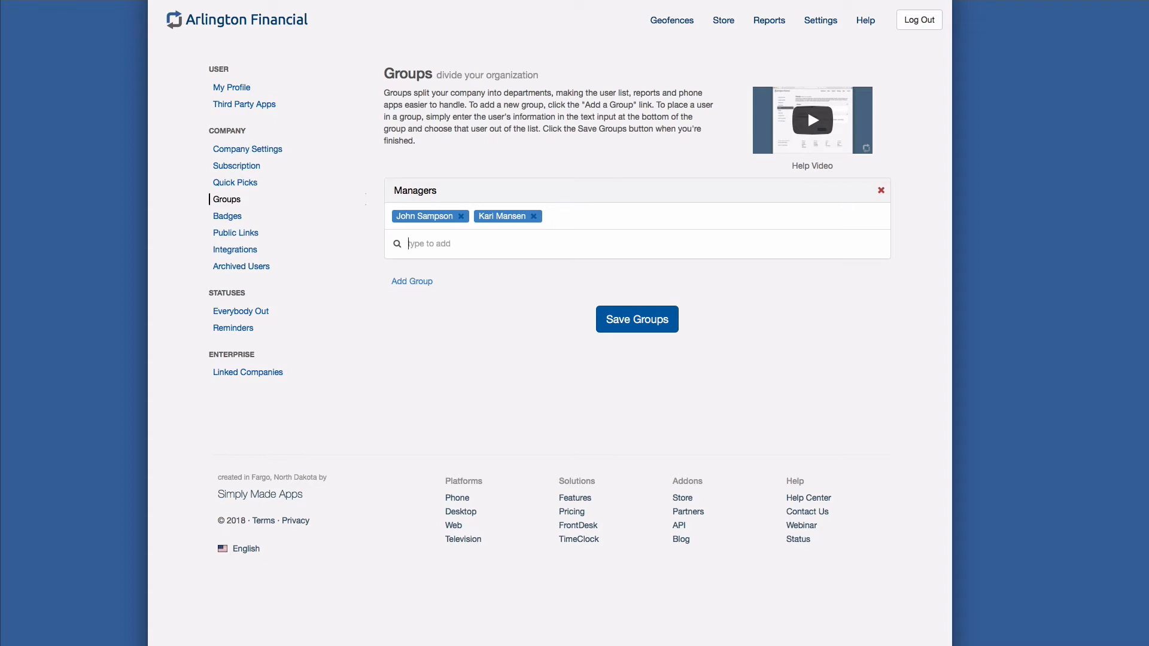
# Add the logged-in account holder, the third match for "sa", to the Managers group.
pyautogui.write('s')
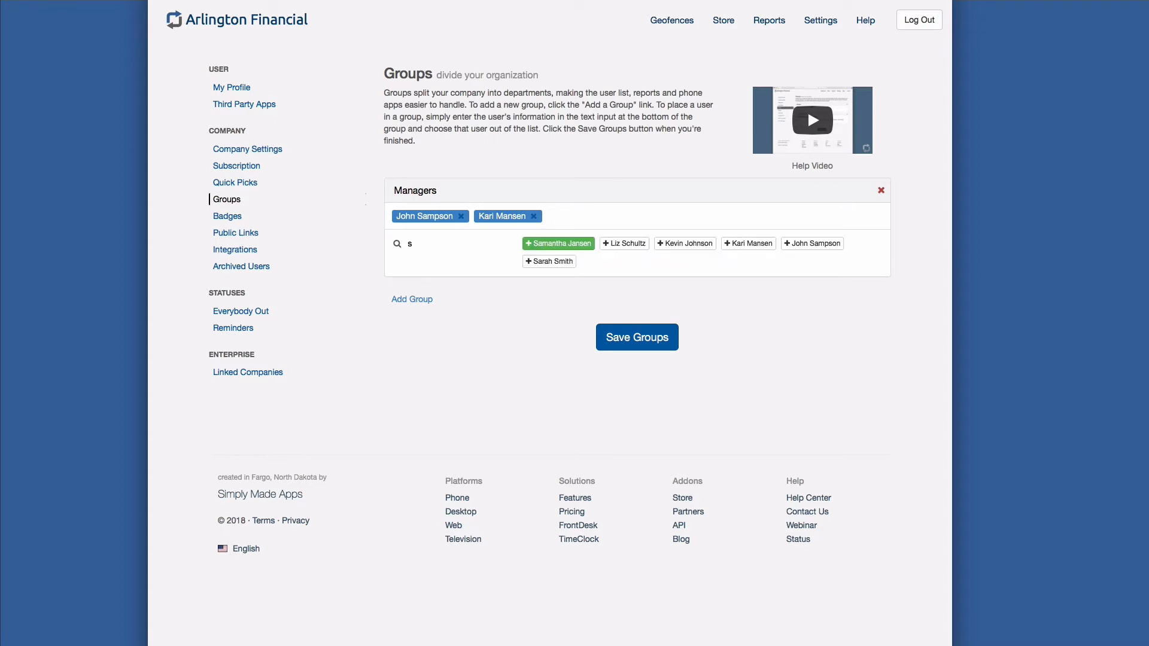
pyautogui.write('a')
pyautogui.press('Right')
pyautogui.press('Right')
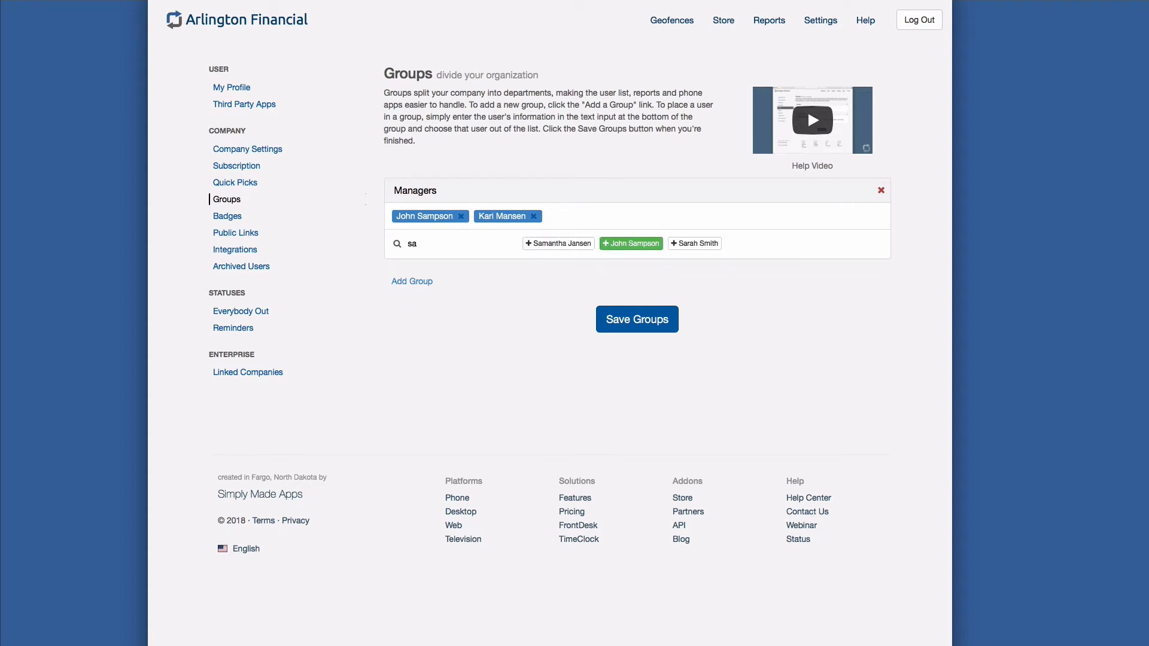
pyautogui.press('Return')
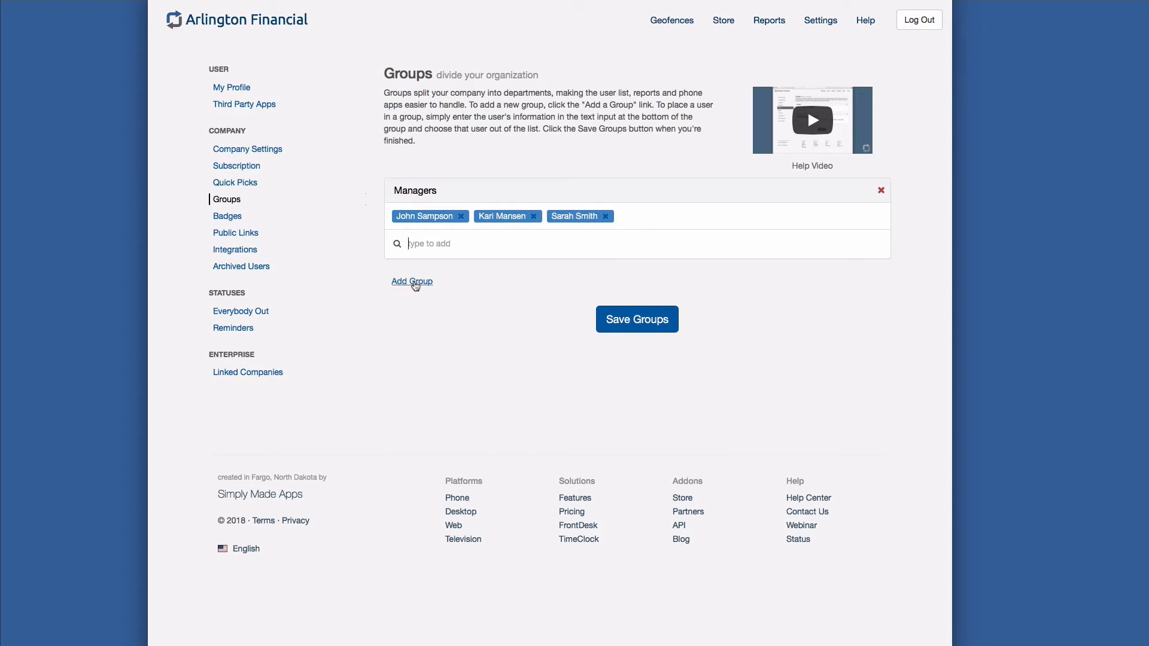
# Add a second group and name it Mortgage Consultants.
pyautogui.click(413, 283)
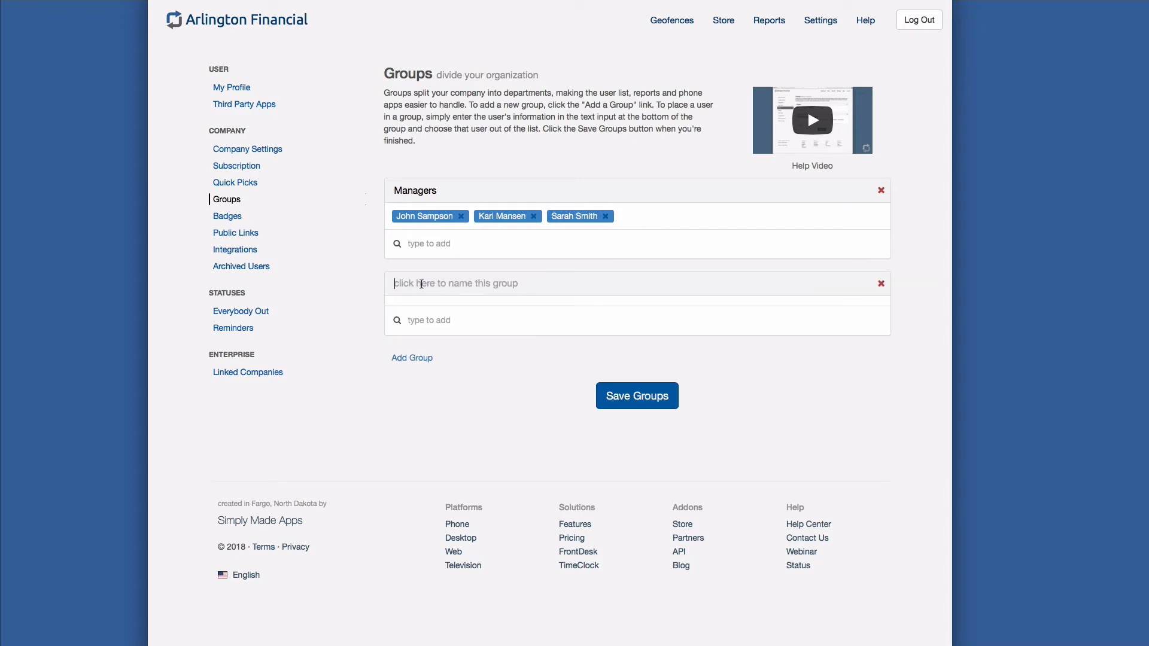
pyautogui.write('Mor')
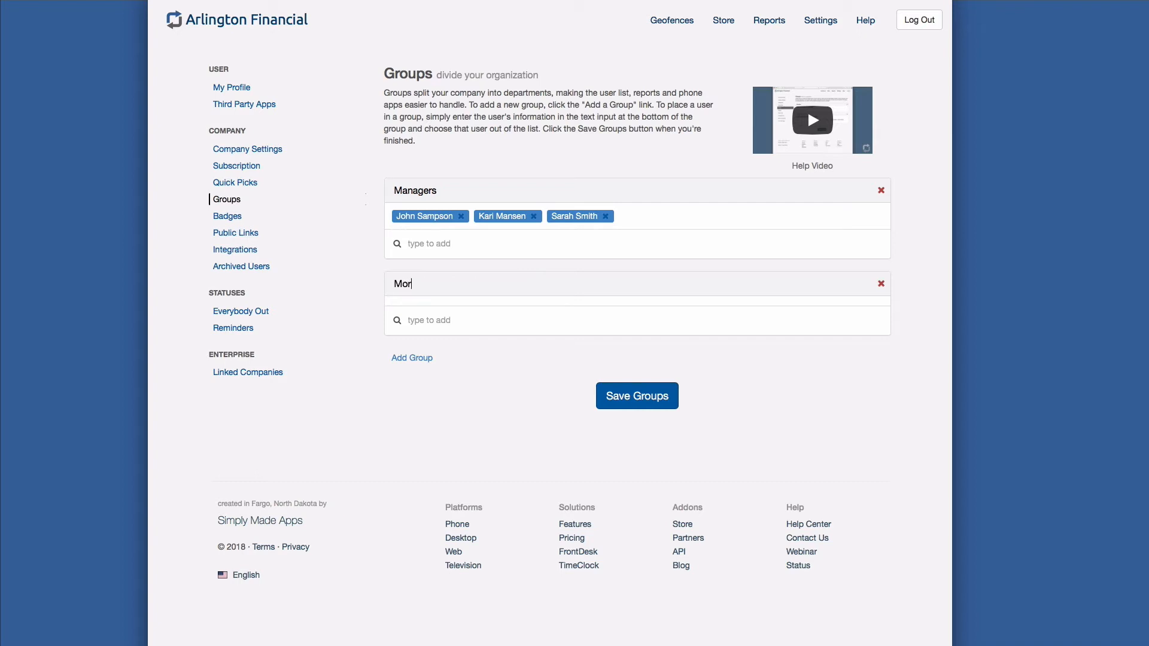
pyautogui.write('tgage Consultin')
pyautogui.press('BackSpace')
pyautogui.press('BackSpace')
pyautogui.write('ants')
# Search for "m" in the Mortgage Consultants group and add the second matching employee.
pyautogui.click(422, 319)
pyautogui.write('m')
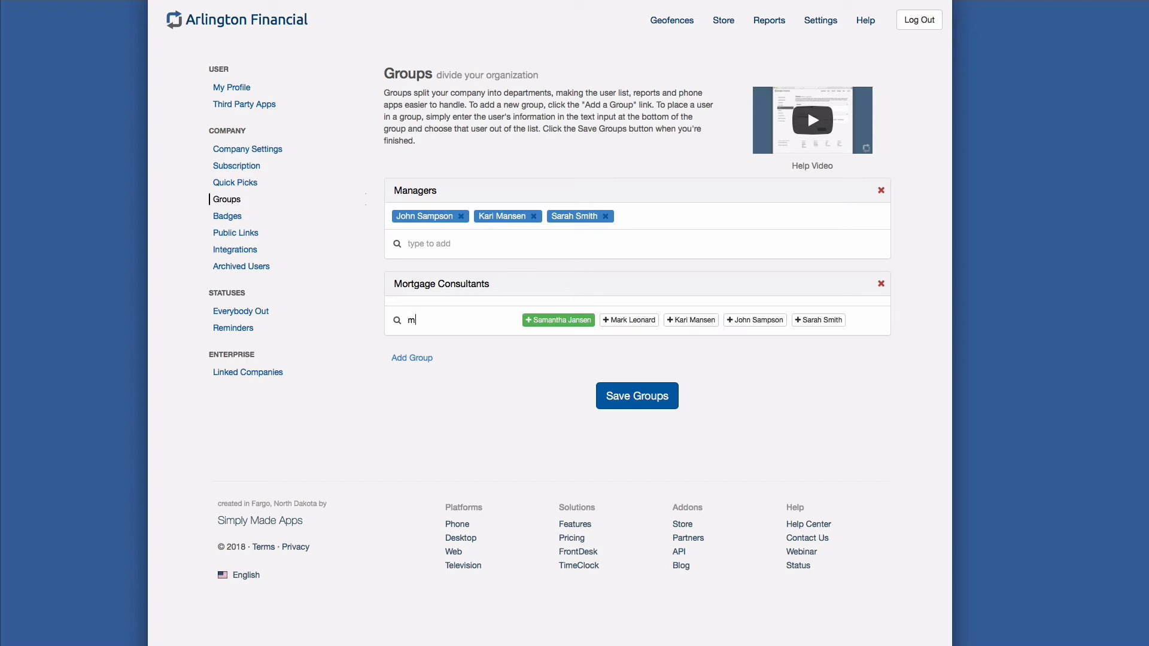
pyautogui.press('Right')
pyautogui.press('Return')
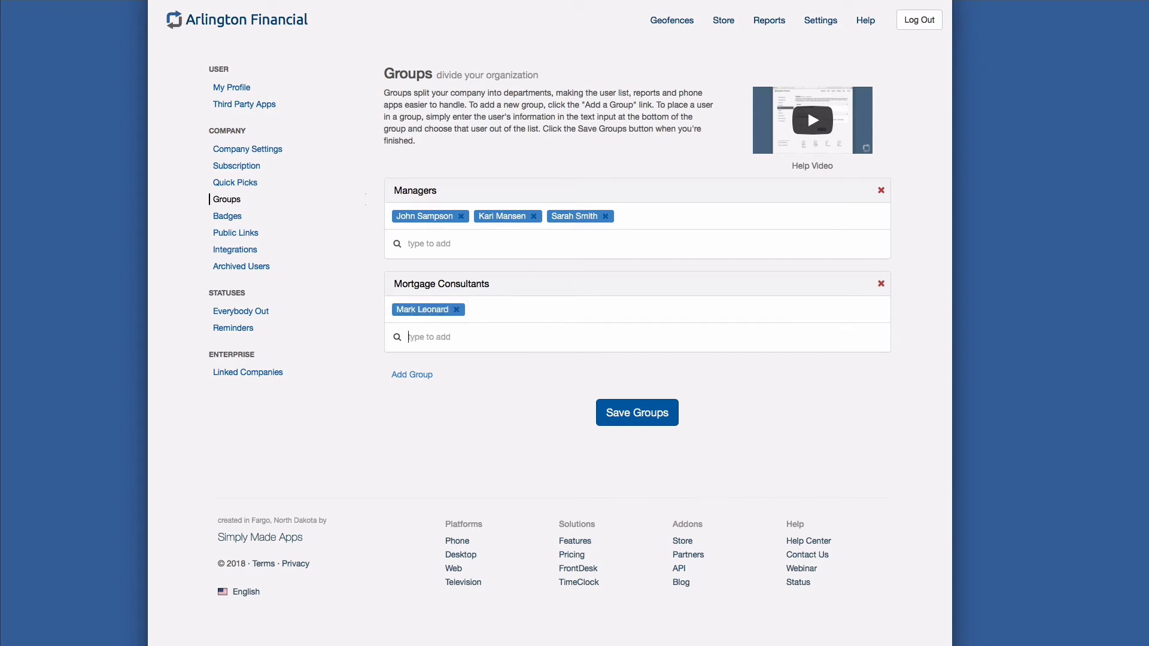
# Add the first employee matching "m" to the Mortgage Consultants group.
pyautogui.write('m')
pyautogui.press('Right')
pyautogui.press('Right')
pyautogui.press('Right')
pyautogui.press('Right')
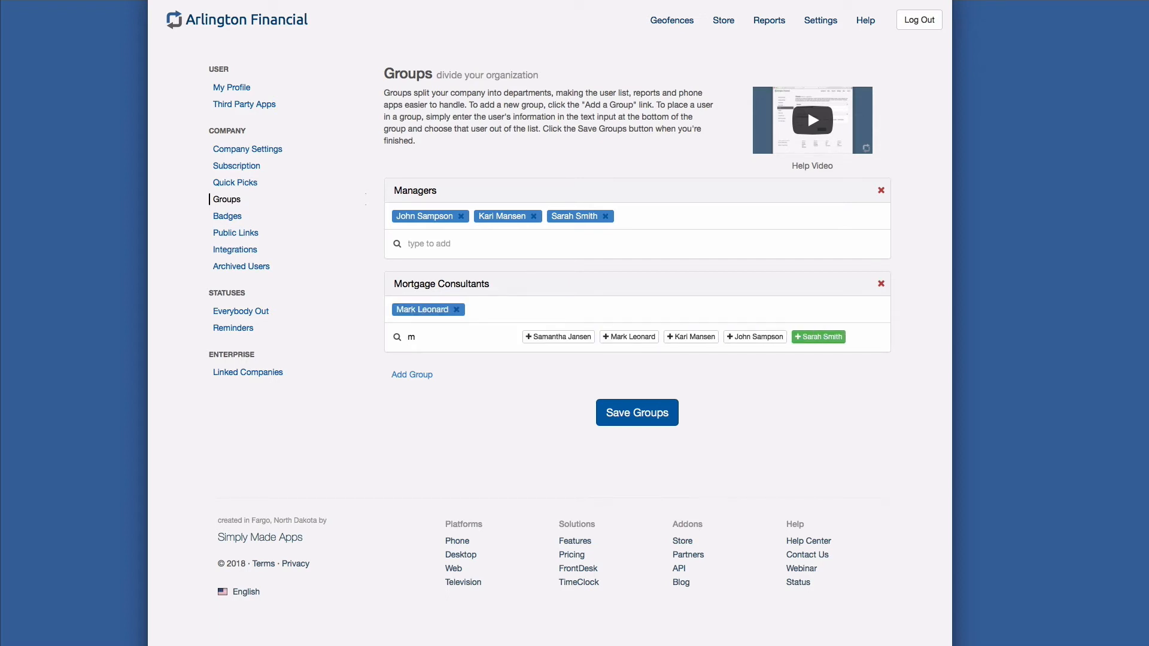
pyautogui.press('Left')
pyautogui.press('Left')
pyautogui.press('Left')
pyautogui.press('Left')
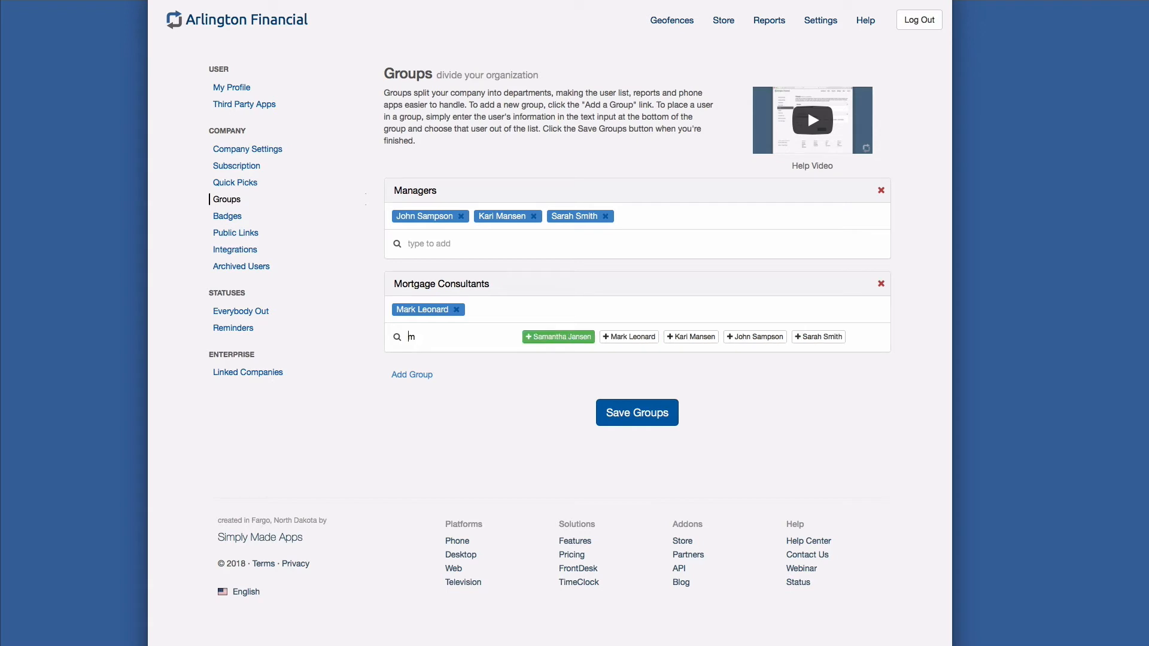
pyautogui.press('Return')
# Add the employee matching "lo" and the third match for "k" to Mortgage Consultants, and save the groups.
pyautogui.write('lo')
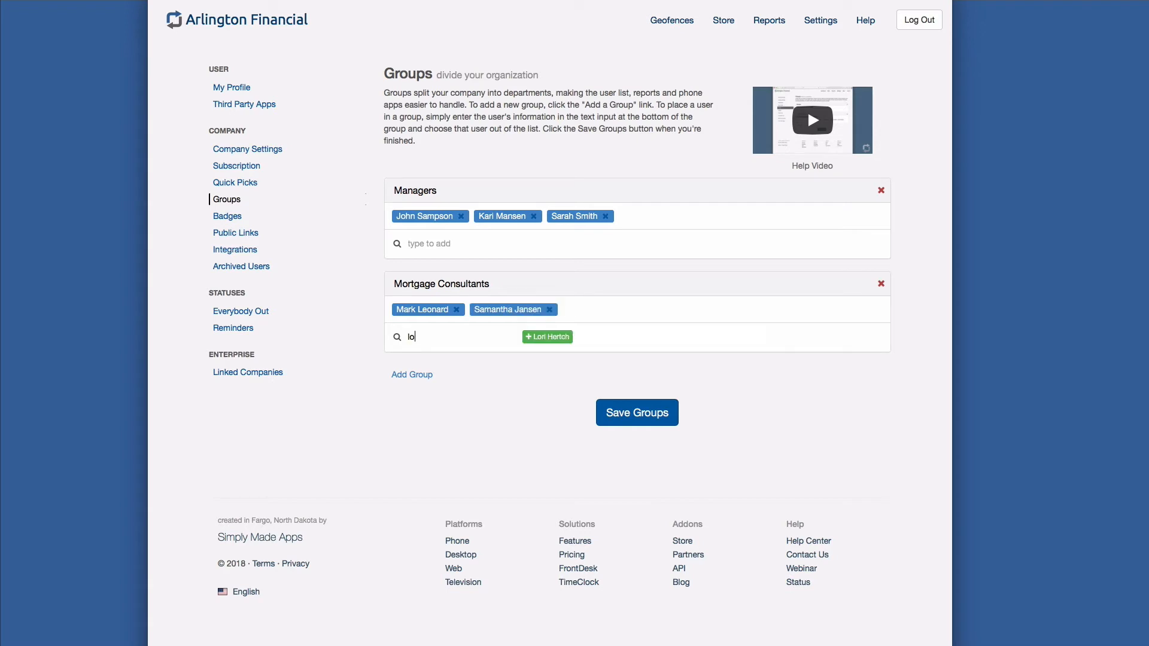
pyautogui.press('Return')
pyautogui.write('k')
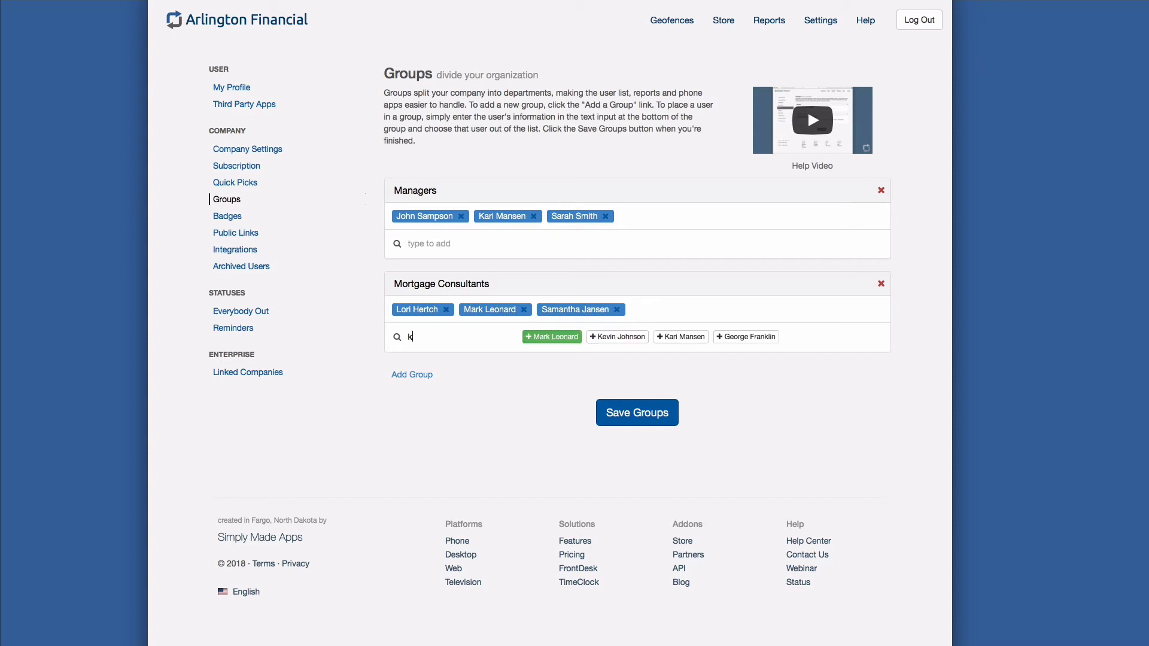
pyautogui.press('Down')
pyautogui.press('Down')
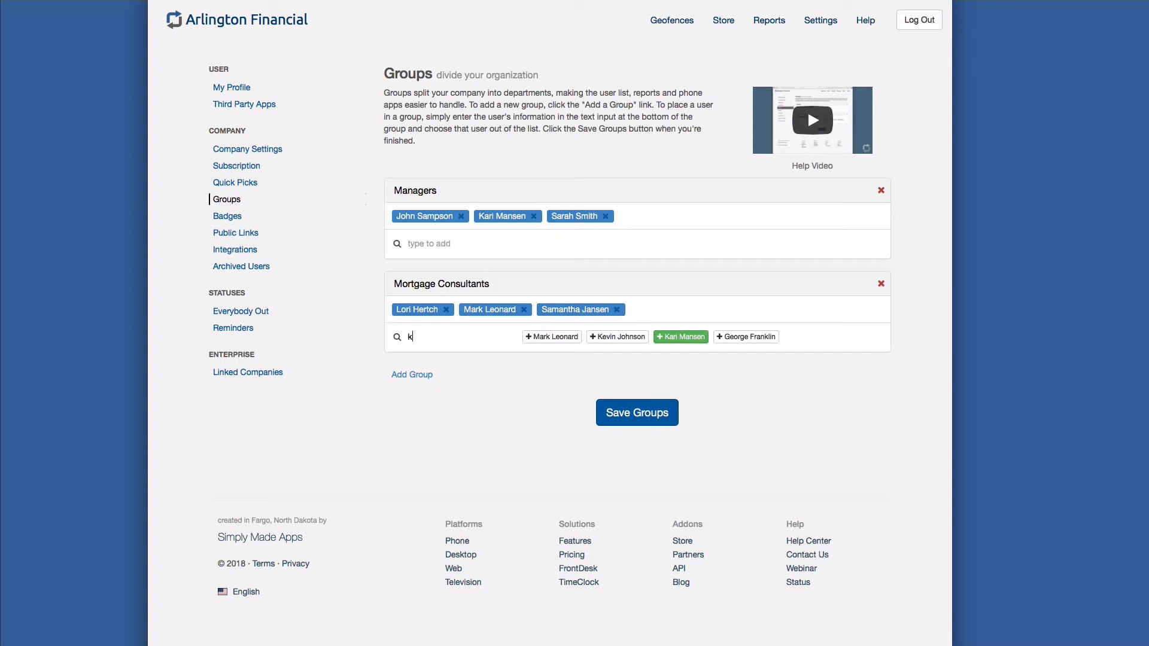
pyautogui.press('Return')
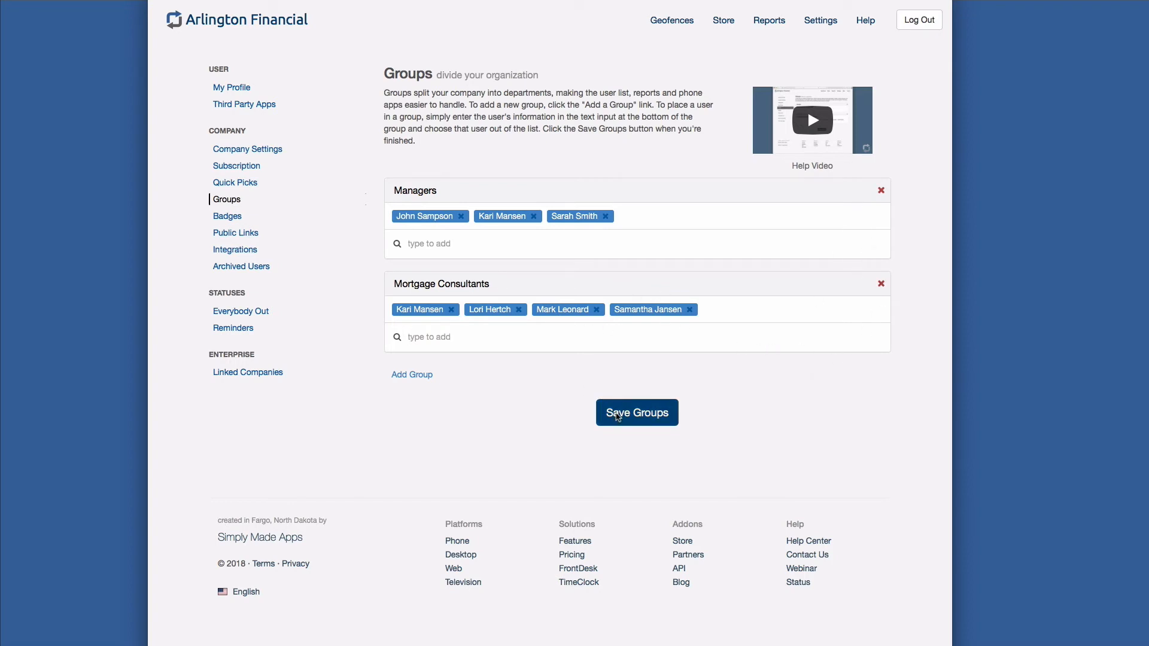
pyautogui.click(618, 417)
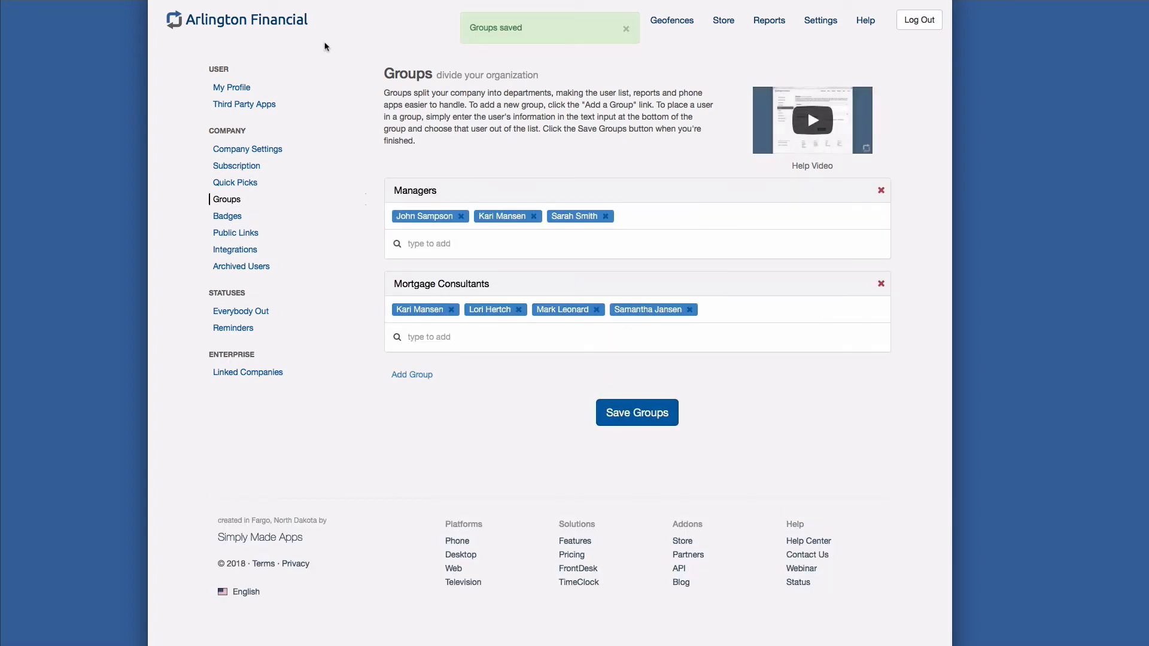
# Return to the company's user list and filter it by Managers, followed by Mortgage Consultants.
pyautogui.click(254, 28)
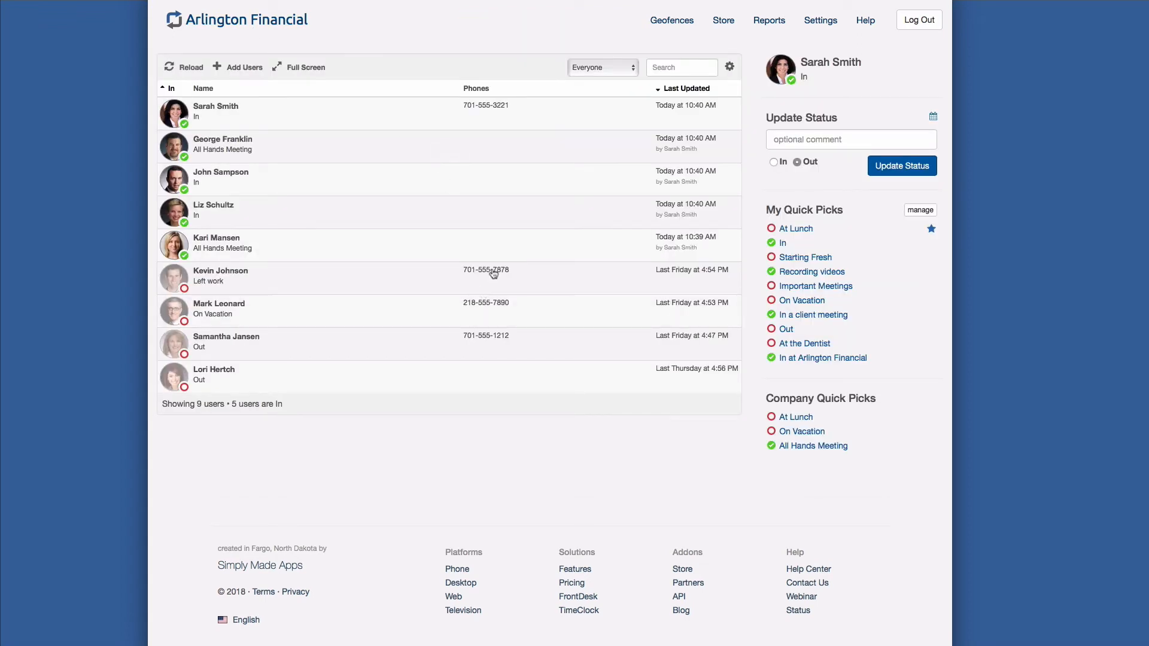
pyautogui.click(610, 72)
pyautogui.click(611, 87)
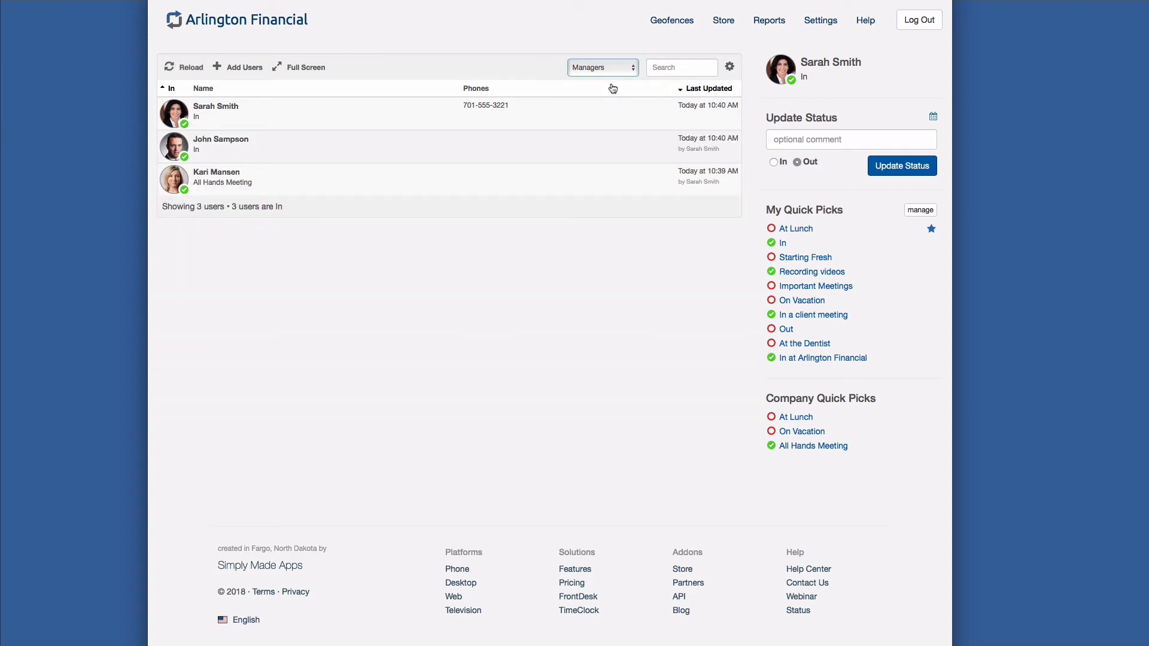
pyautogui.click(611, 73)
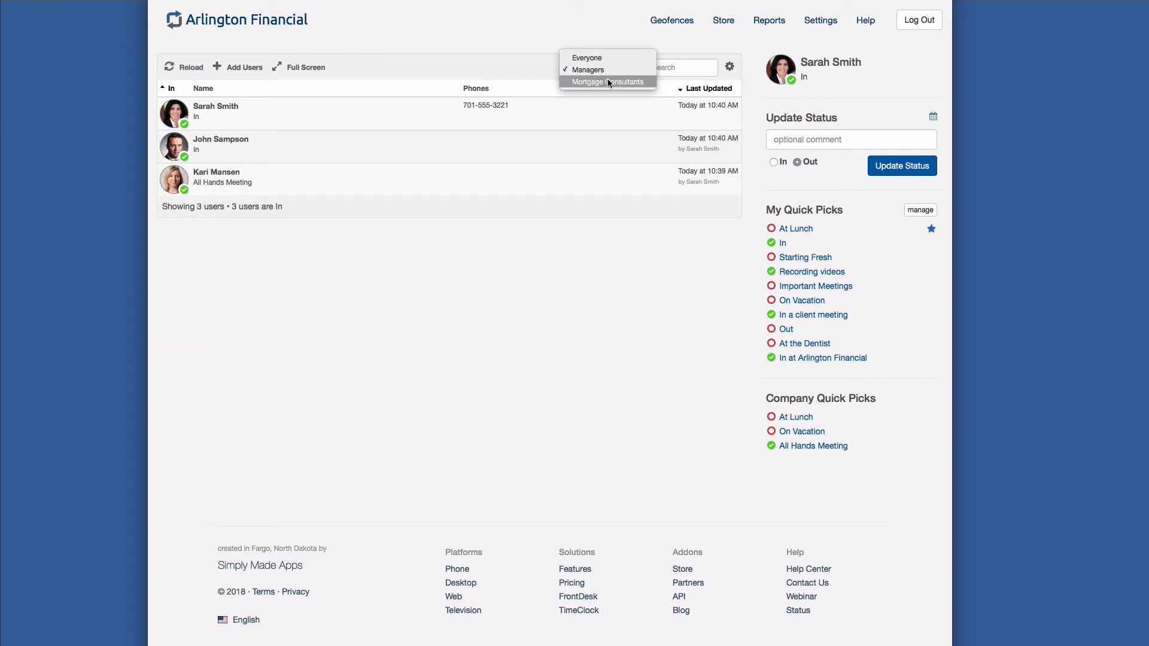
pyautogui.click(609, 83)
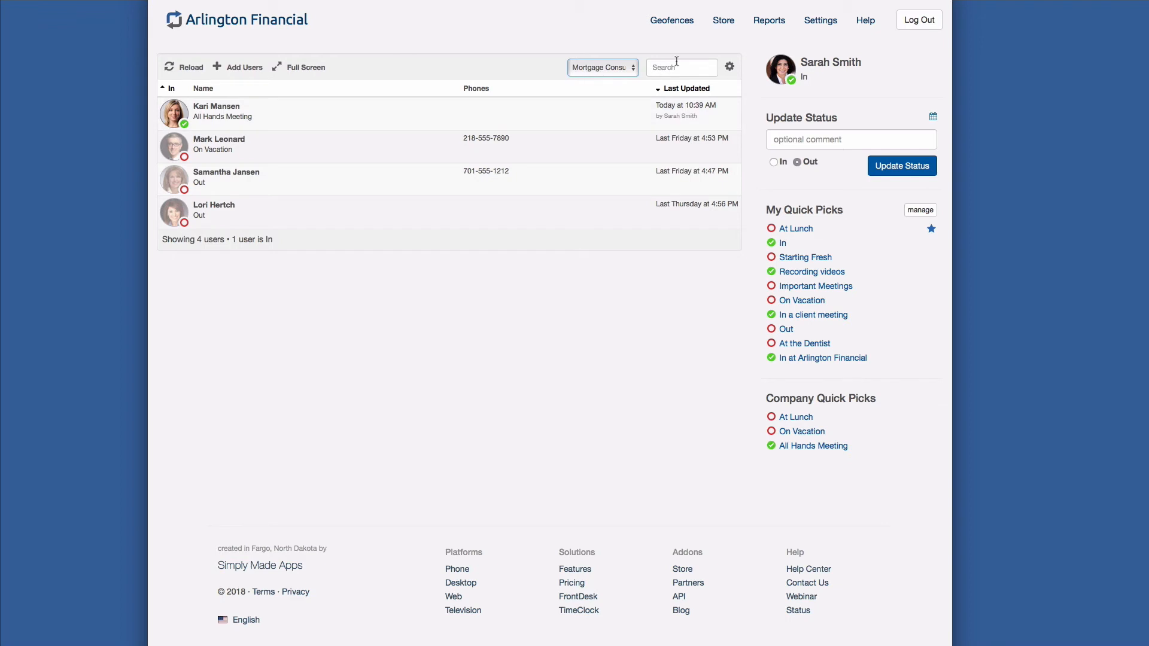
# Show the Groups column in the user list and set the group filter to Everyone.
pyautogui.click(730, 69)
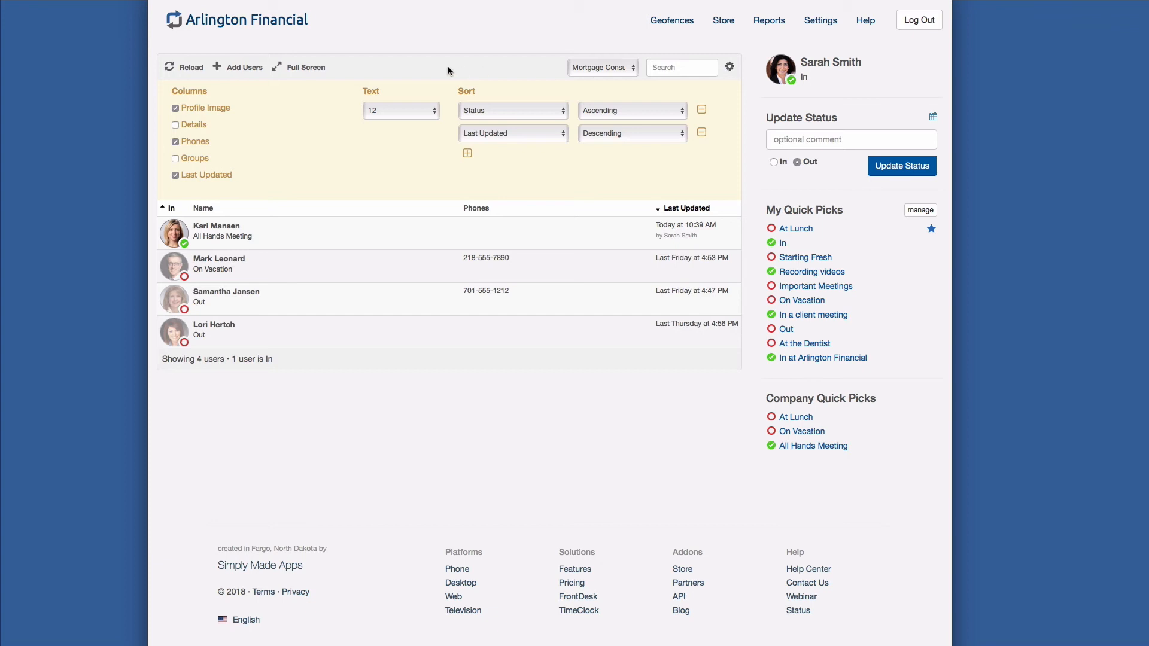
pyautogui.click(188, 160)
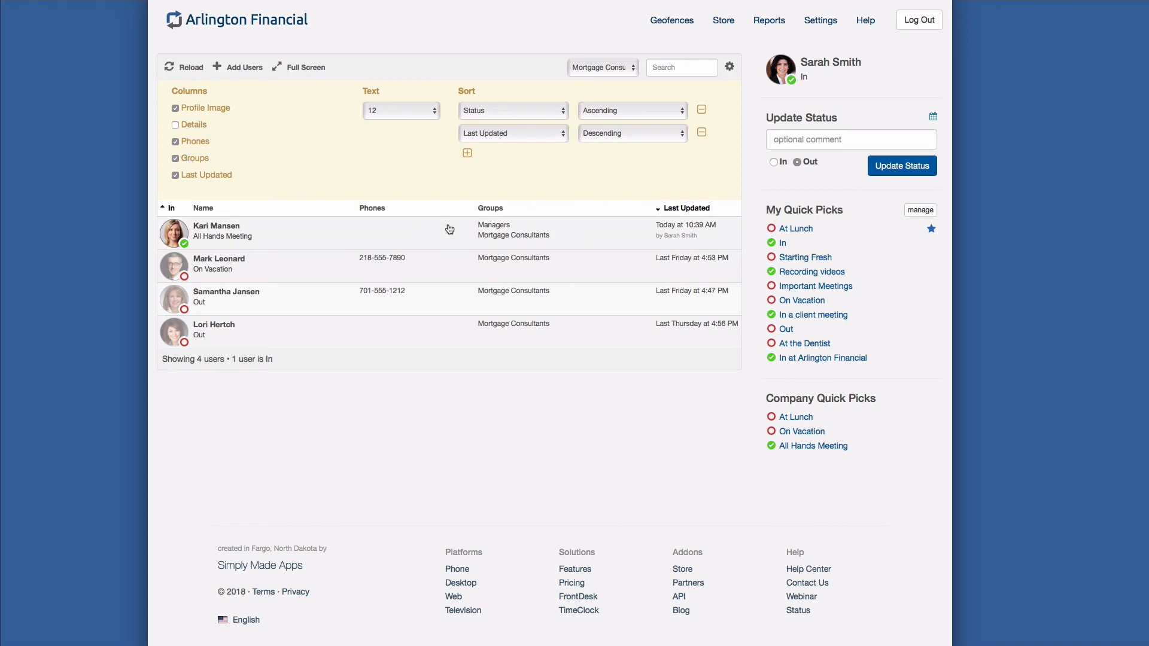
pyautogui.click(729, 71)
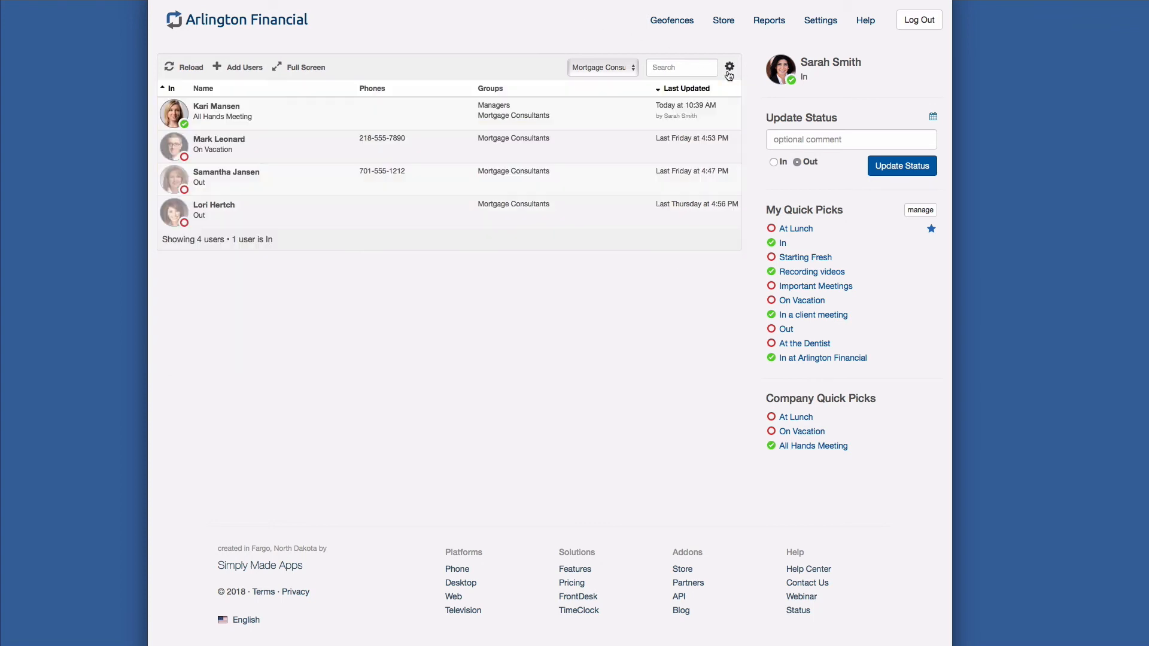
pyautogui.click(606, 67)
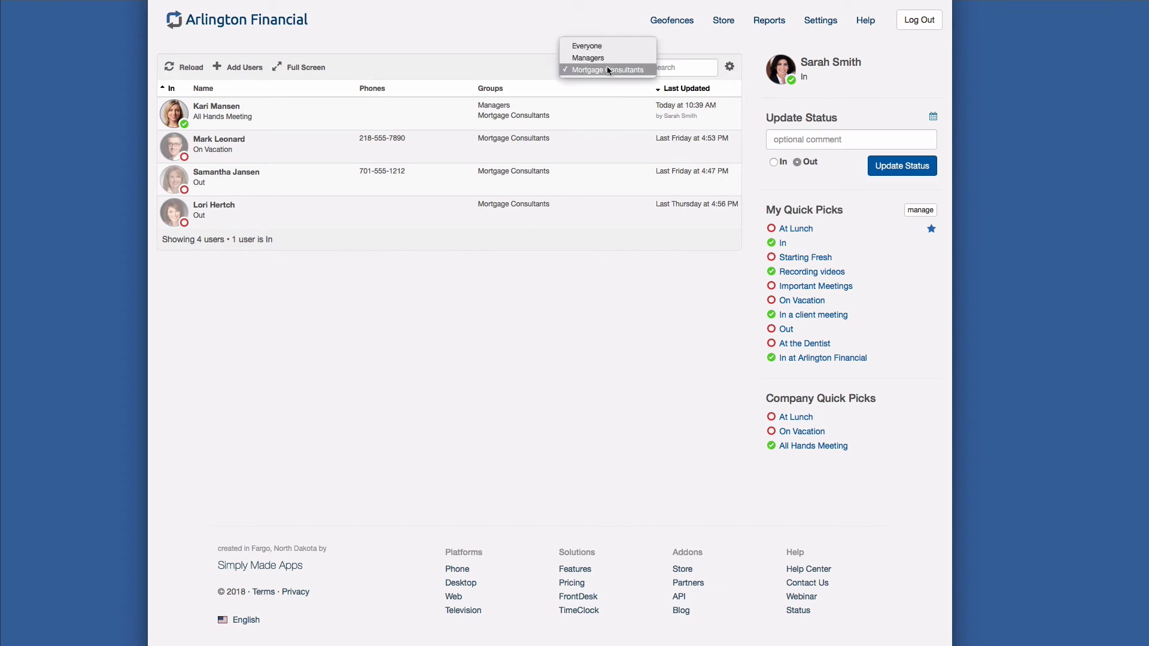
pyautogui.click(605, 47)
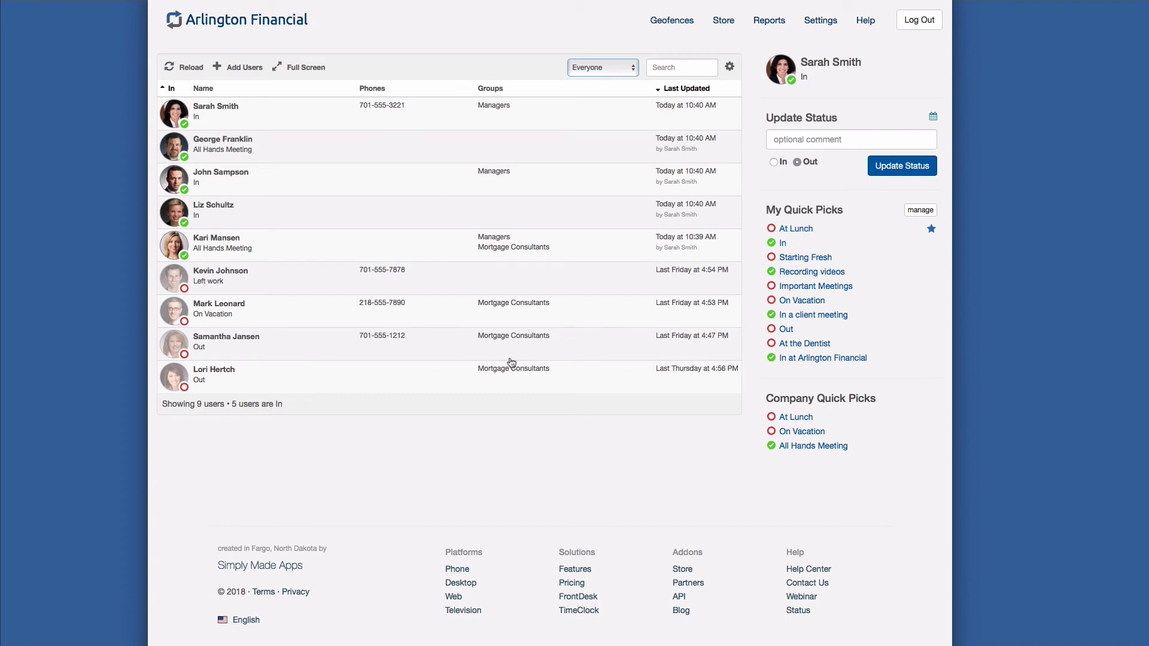
# Sort the user list by the Groups column in ascending order, followed by descending order.
pyautogui.click(485, 93)
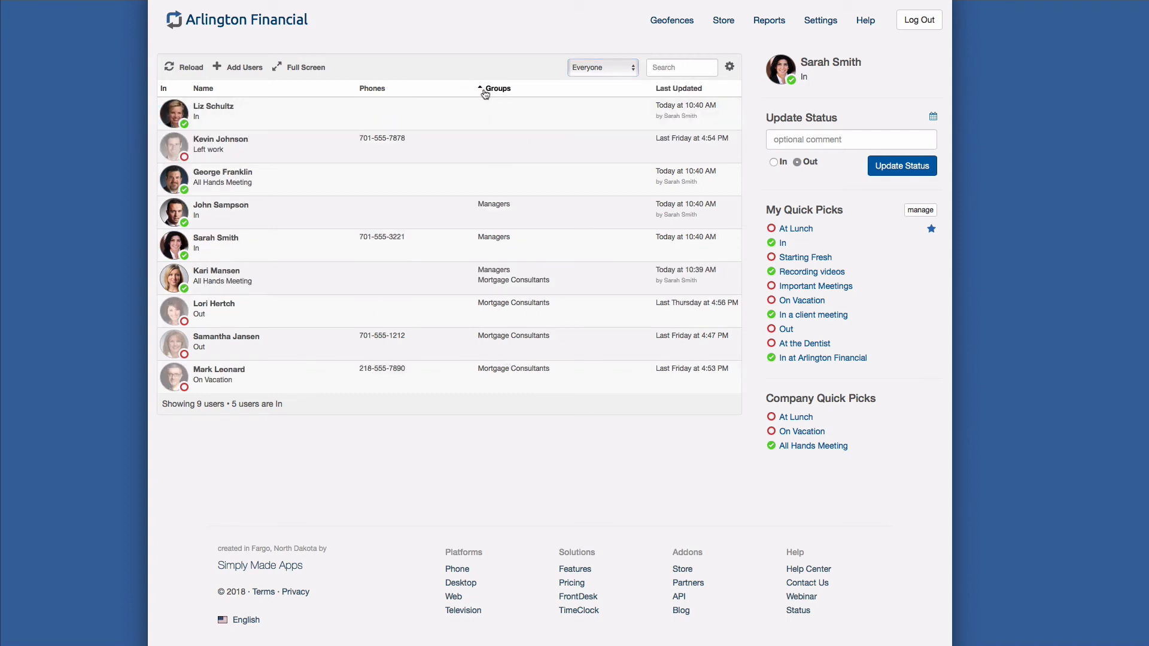
pyautogui.click(485, 90)
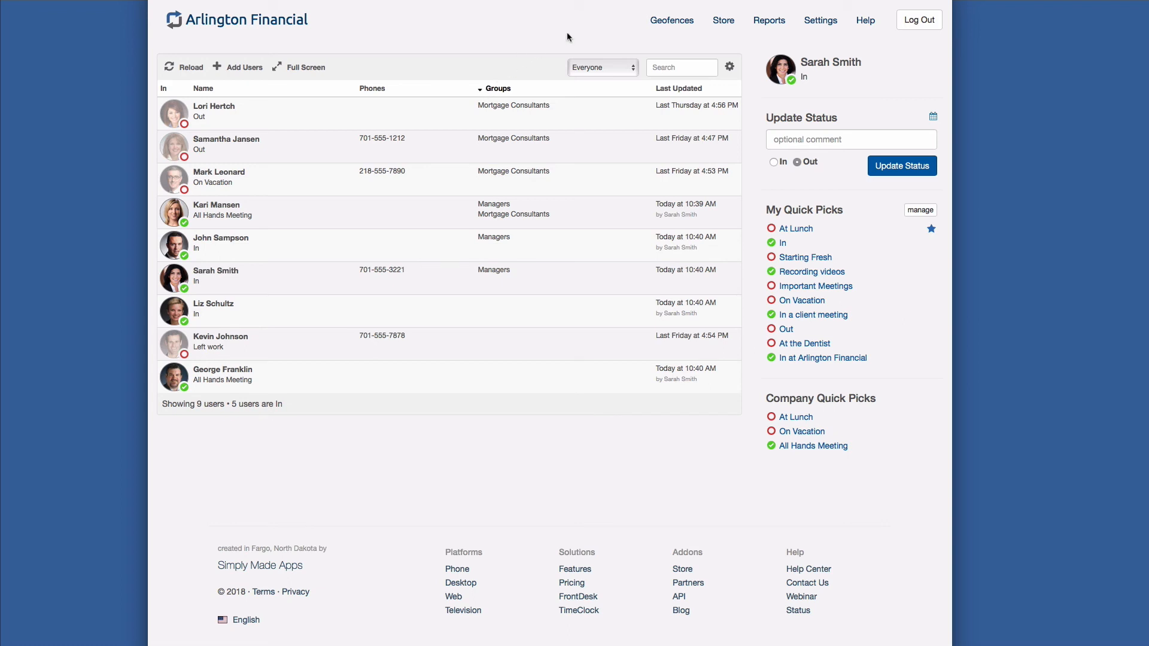
# Run a Time Card report filtered to the Mortgage Consultants group for 12/31/2017 to 01/06/2018.
pyautogui.click(770, 24)
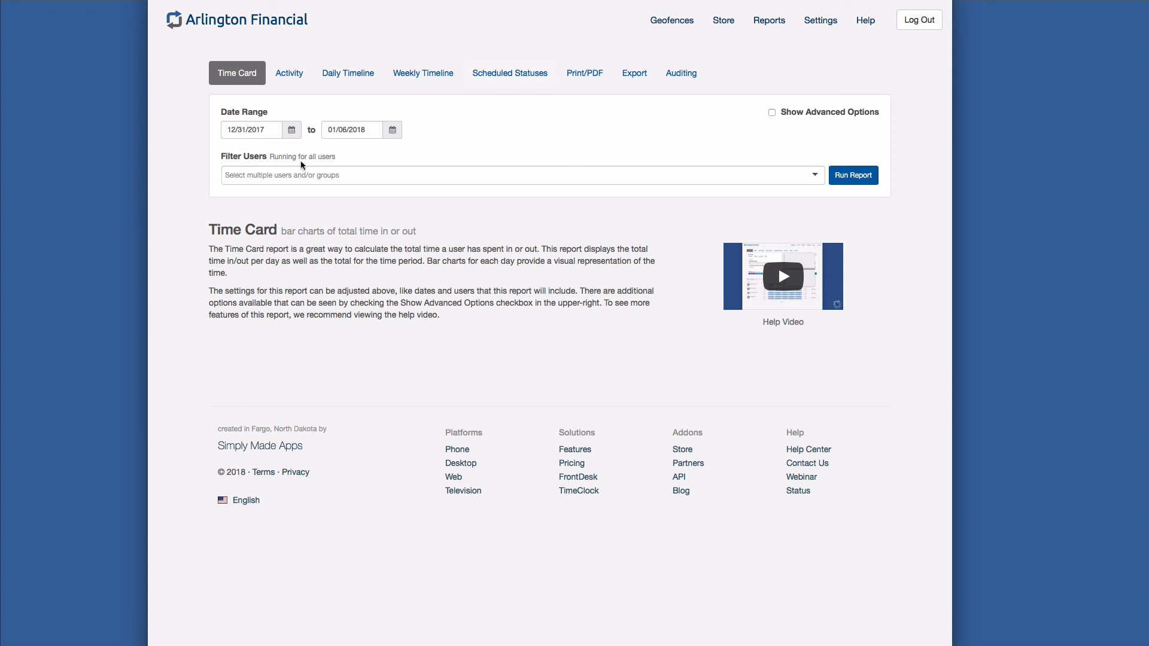
pyautogui.click(266, 178)
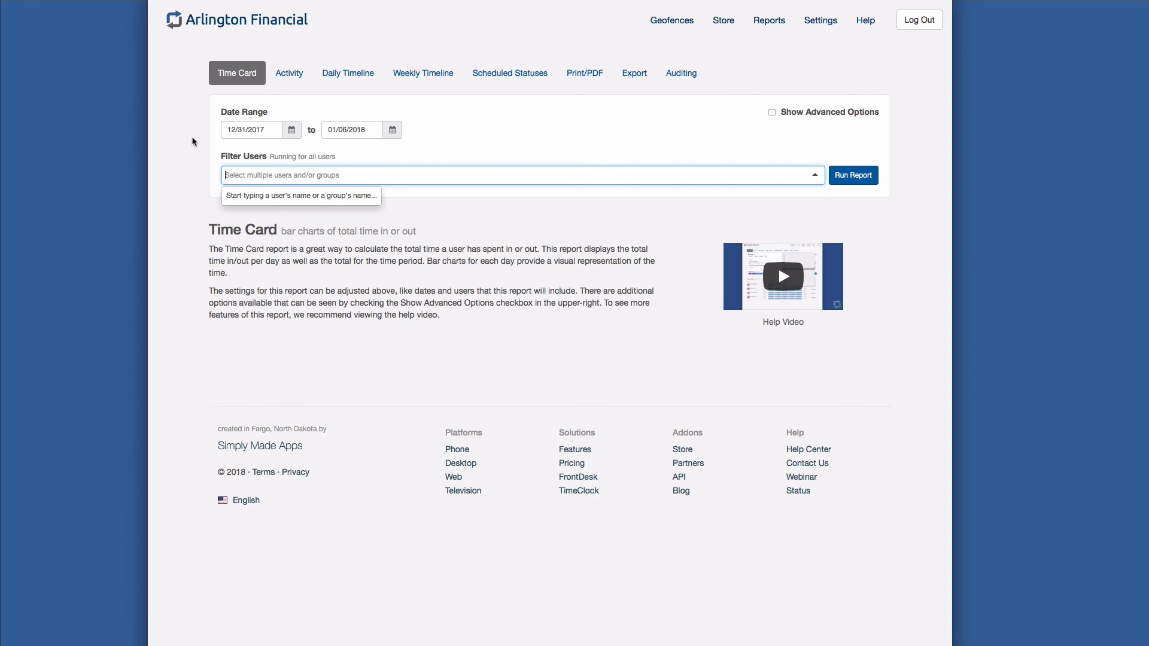
pyautogui.write('mort')
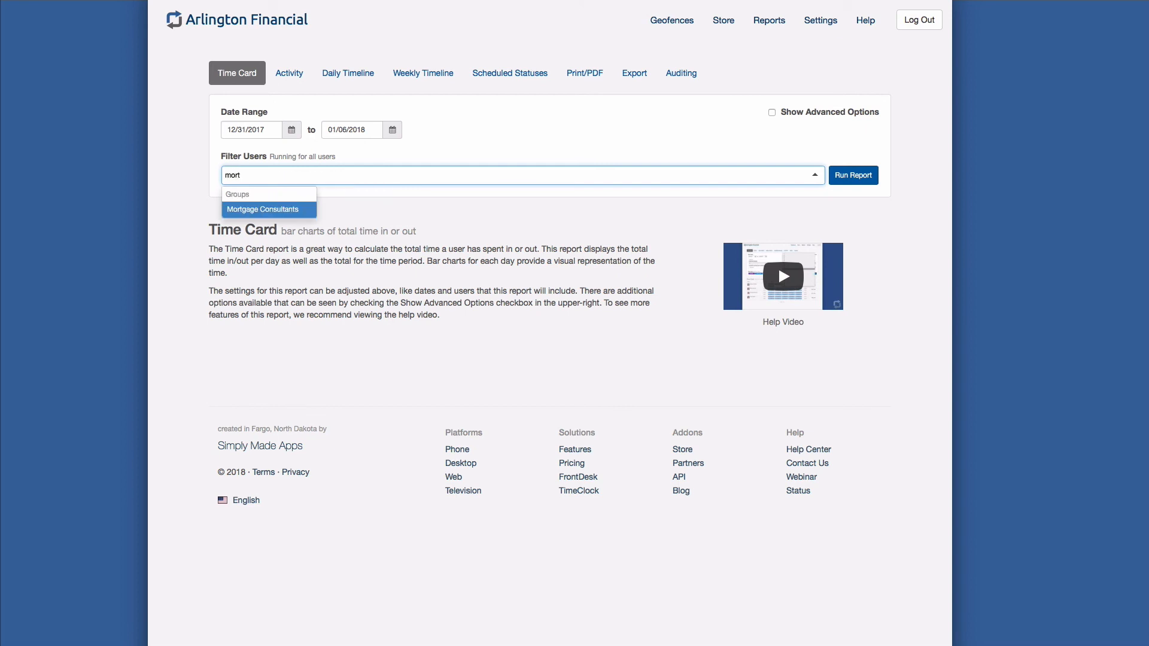
pyautogui.click(257, 211)
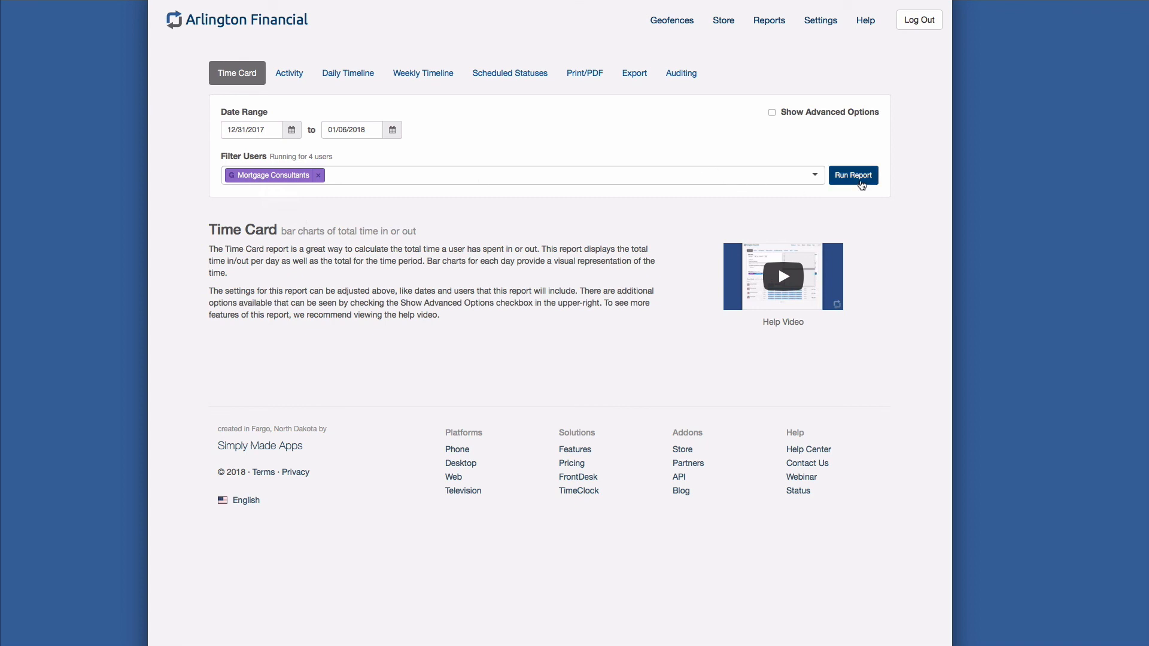
pyautogui.click(862, 185)
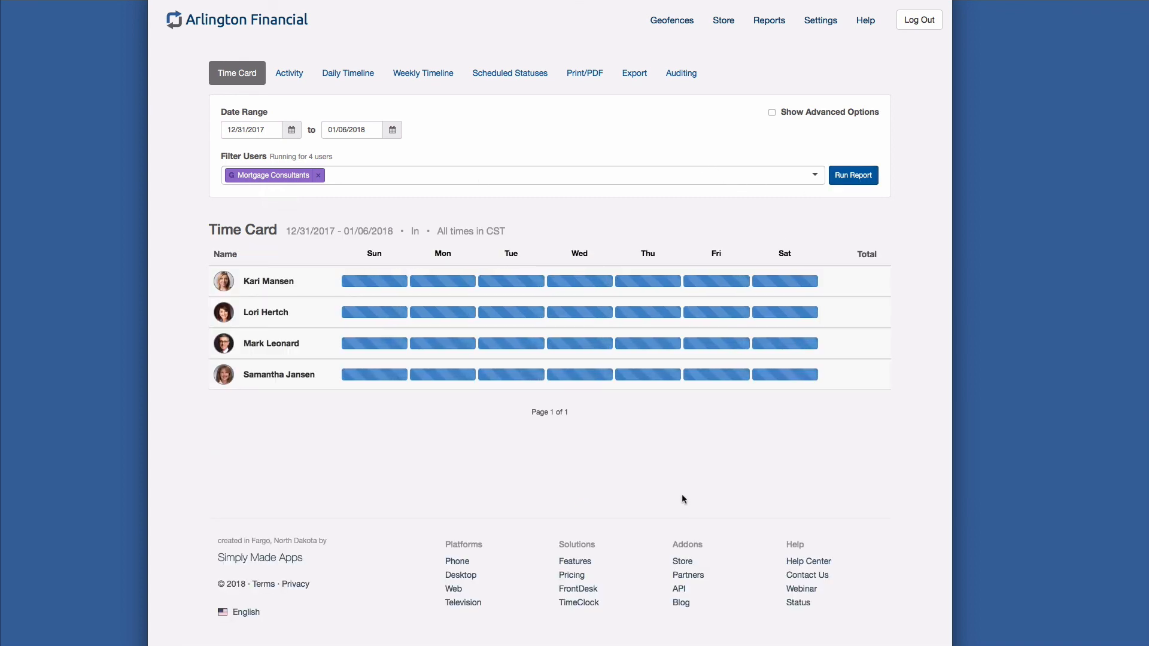